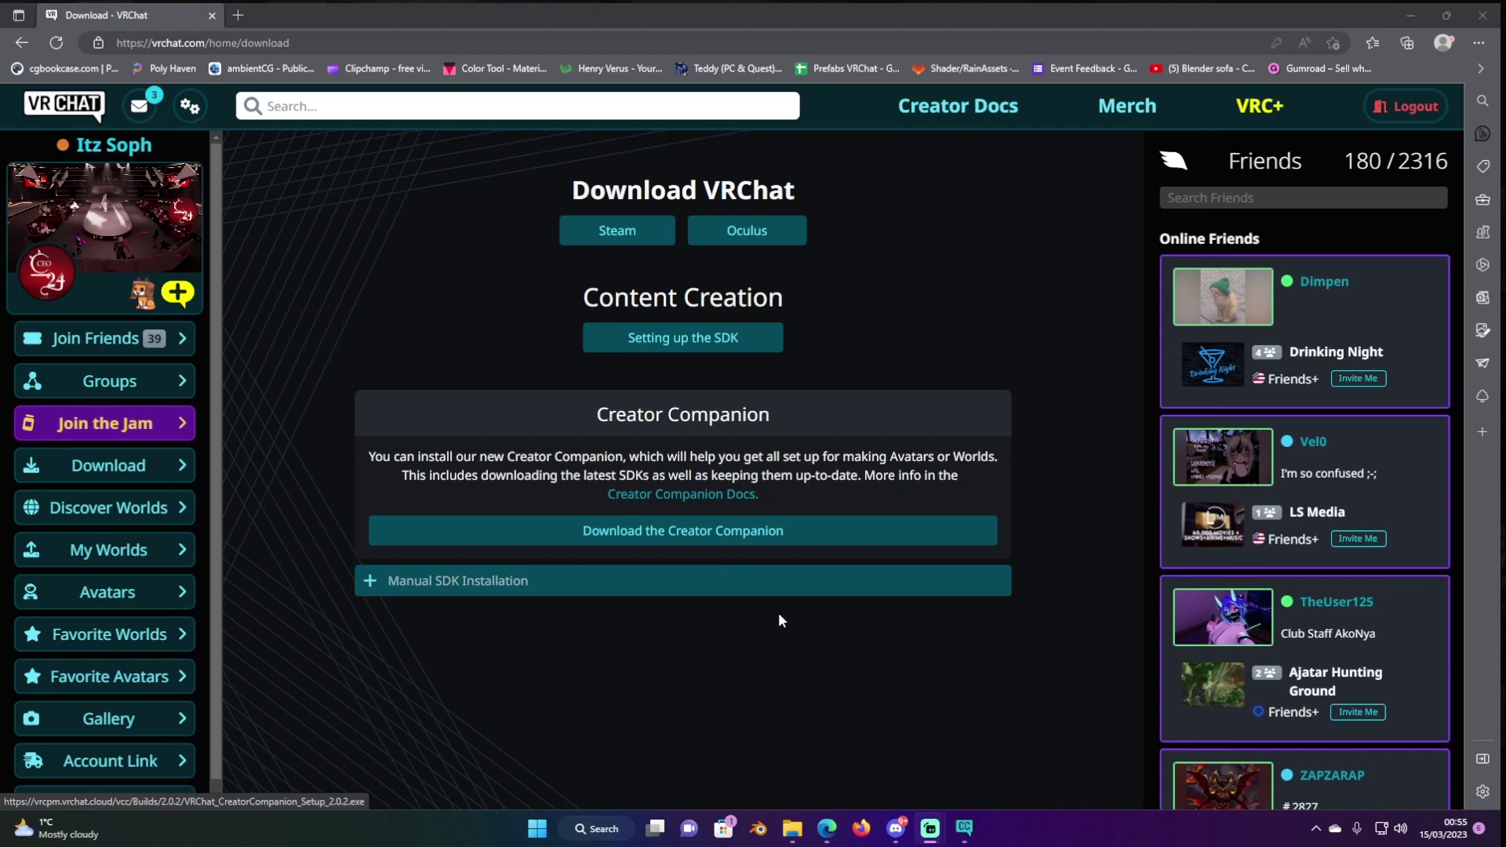
# Step: Start a new project from the World Project template and name it 'World Project'
pyautogui.click(965, 830)
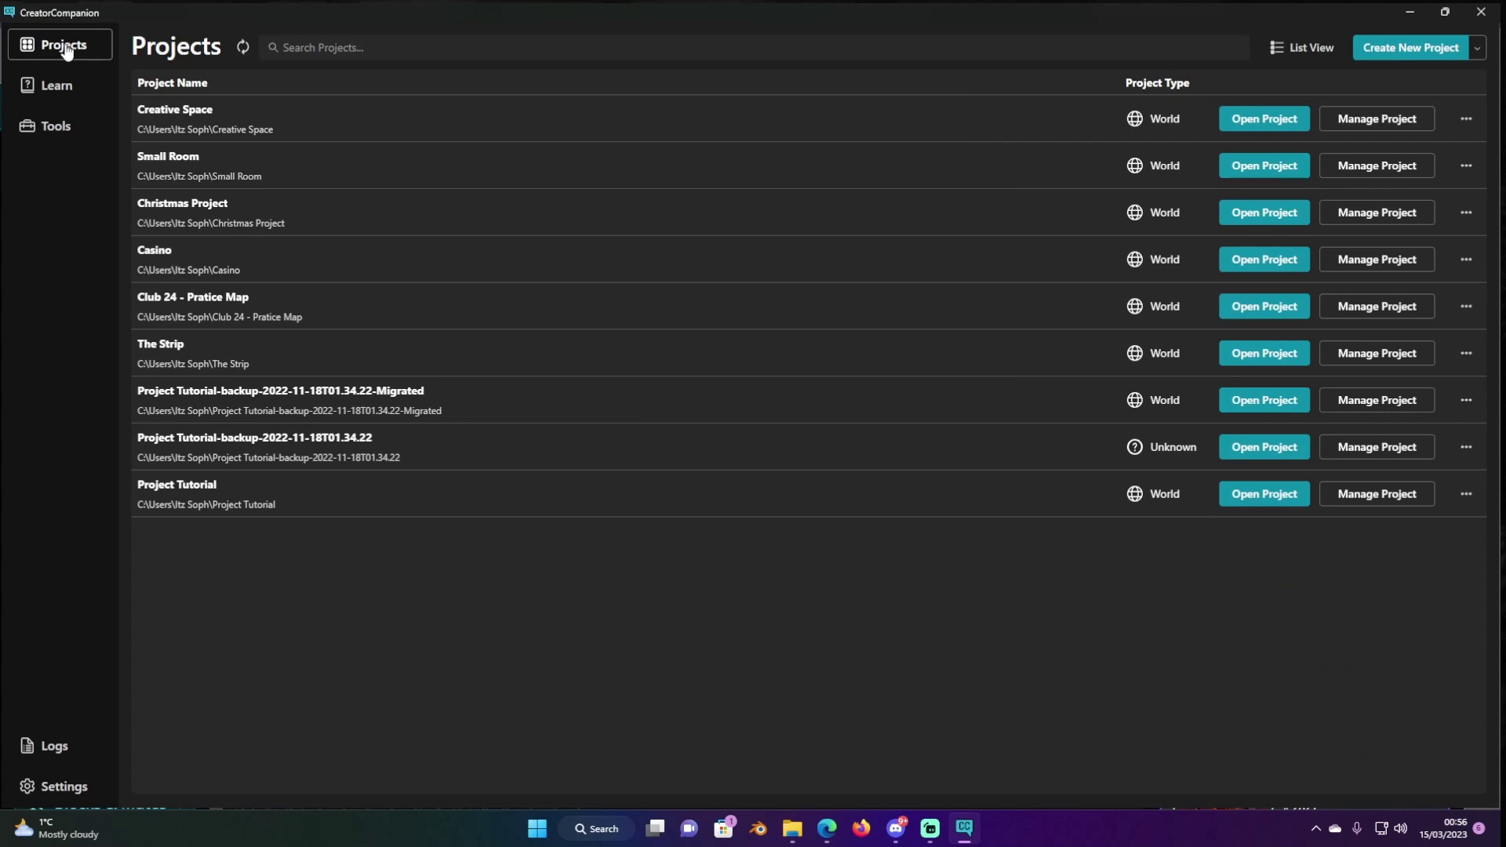
pyautogui.click(1392, 49)
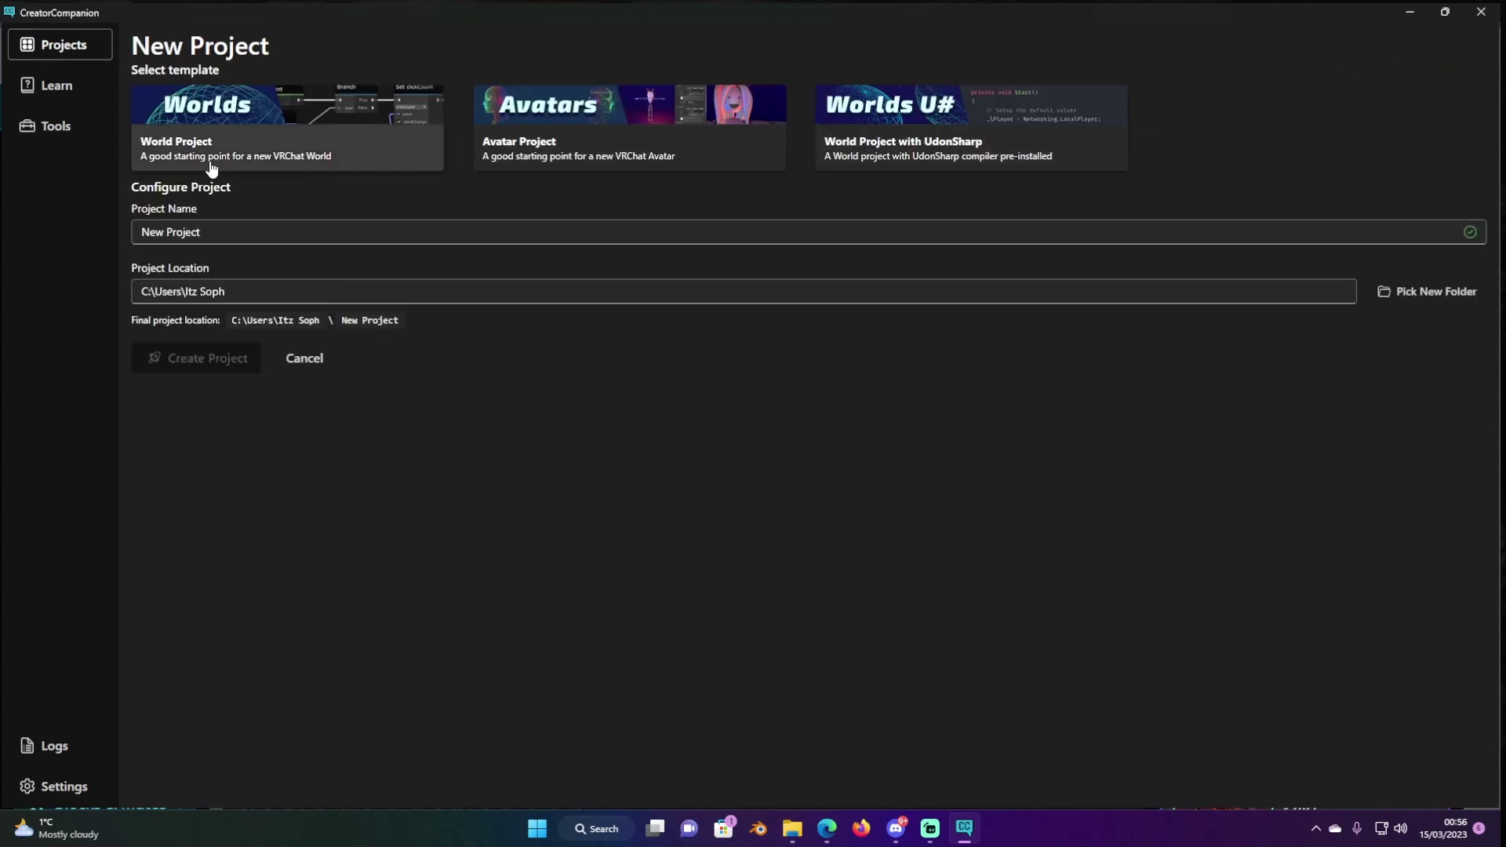
pyautogui.click(275, 135)
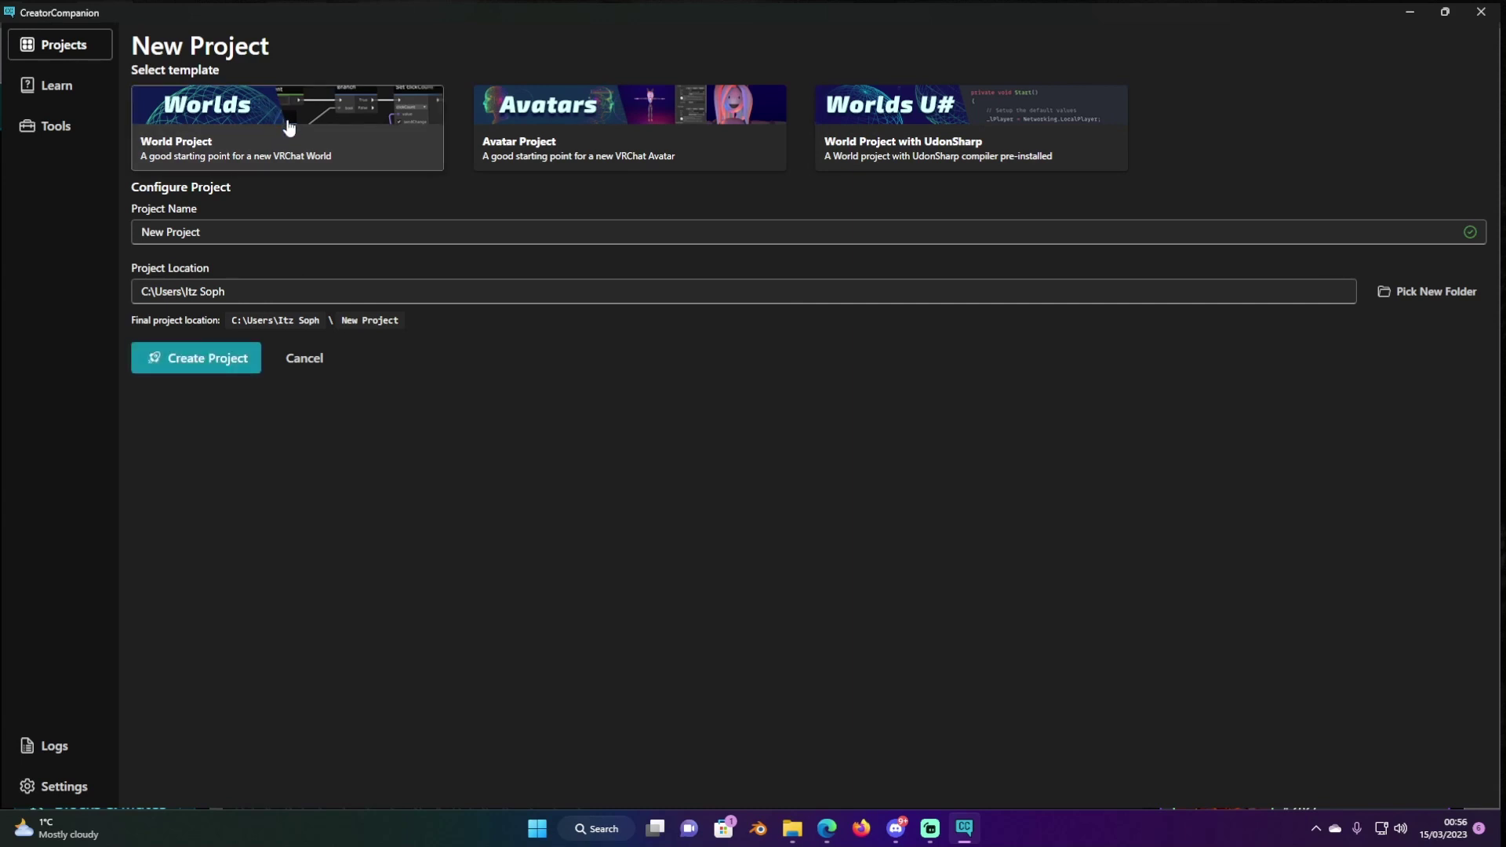
pyautogui.doubleClick(183, 232)
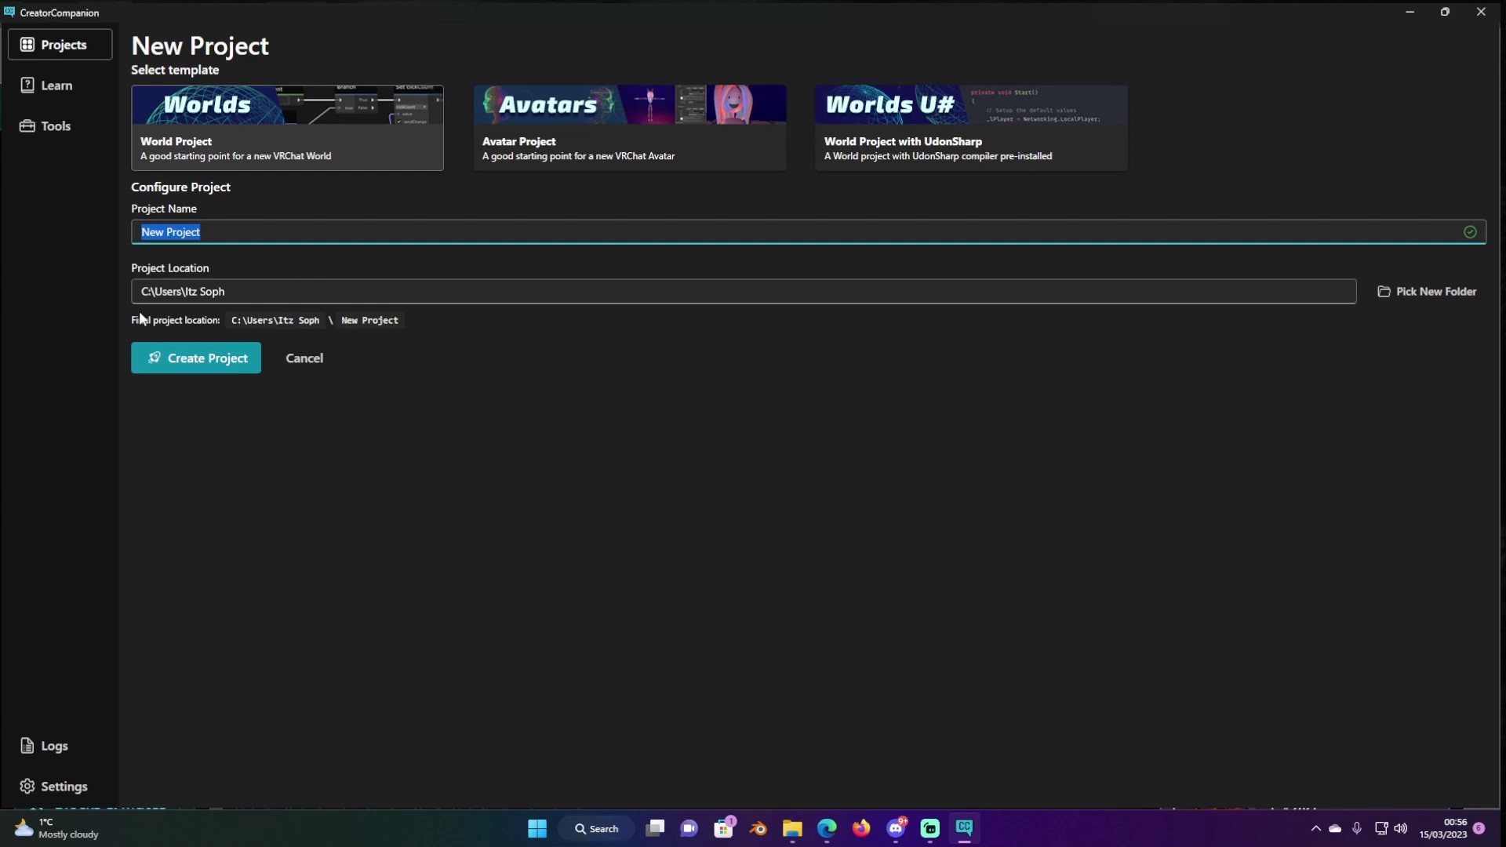
pyautogui.press('BackSpace')
pyautogui.write('W')
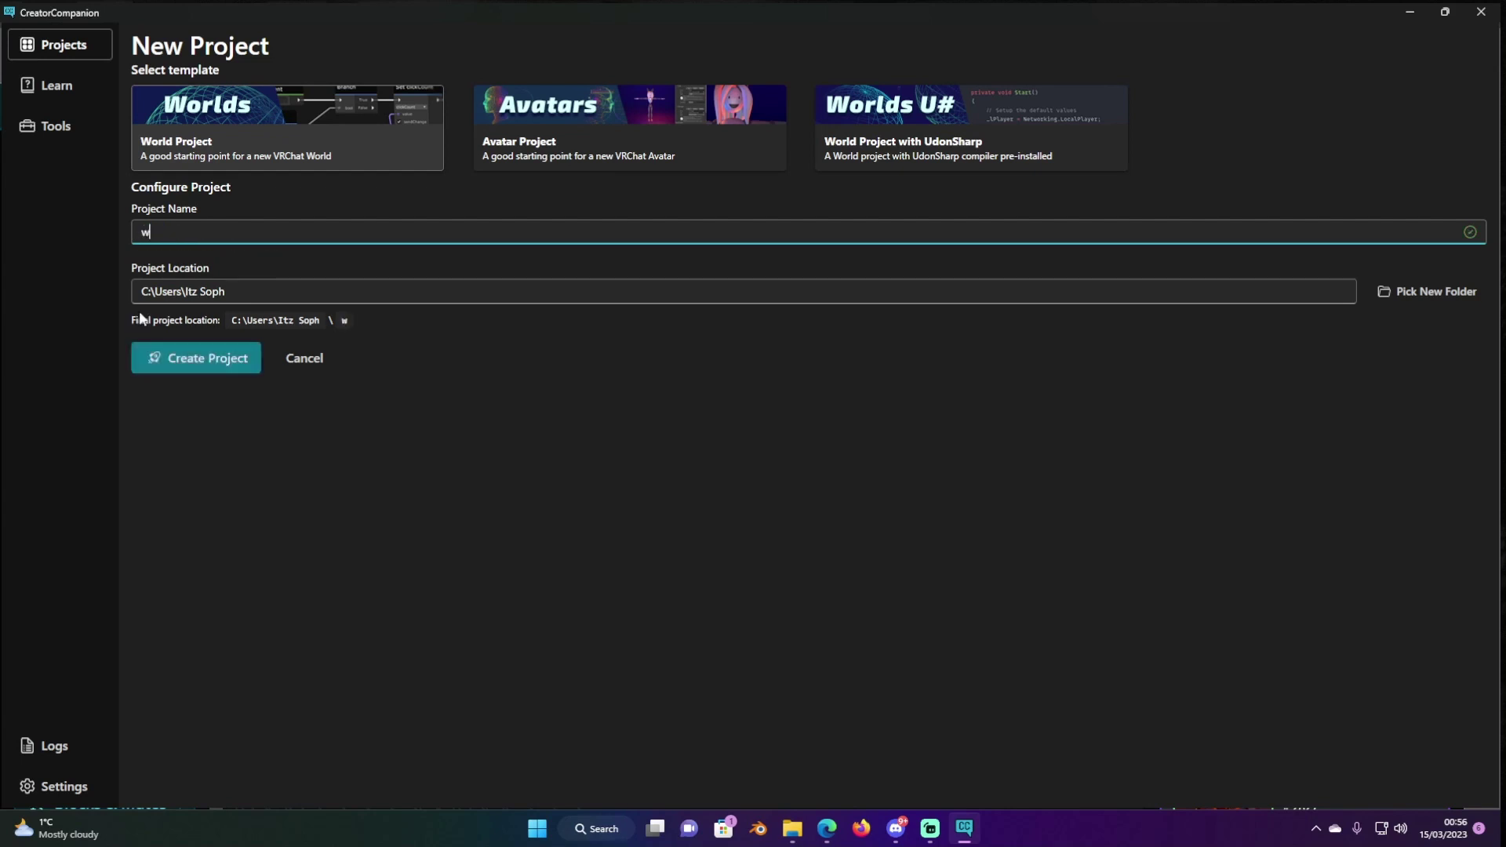
pyautogui.write('or')
pyautogui.press('BackSpace')
pyautogui.press('BackSpace')
pyautogui.press('BackSpace')
pyautogui.write('Wor')
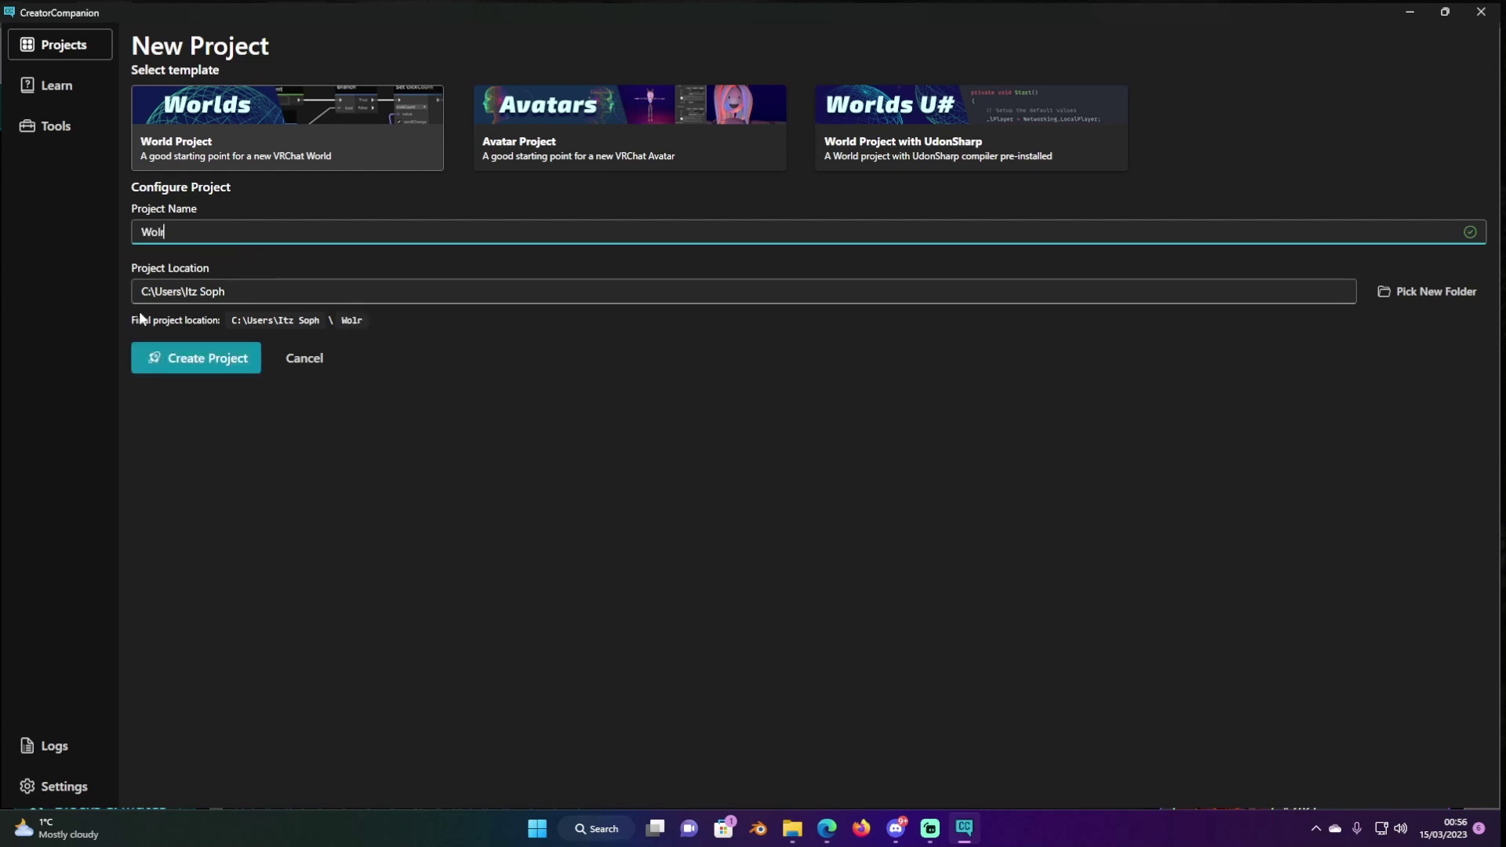
pyautogui.write('ld P')
pyautogui.write('roject')
# Step: Create the World Project so its Manage Packages page appears
pyautogui.click(204, 366)
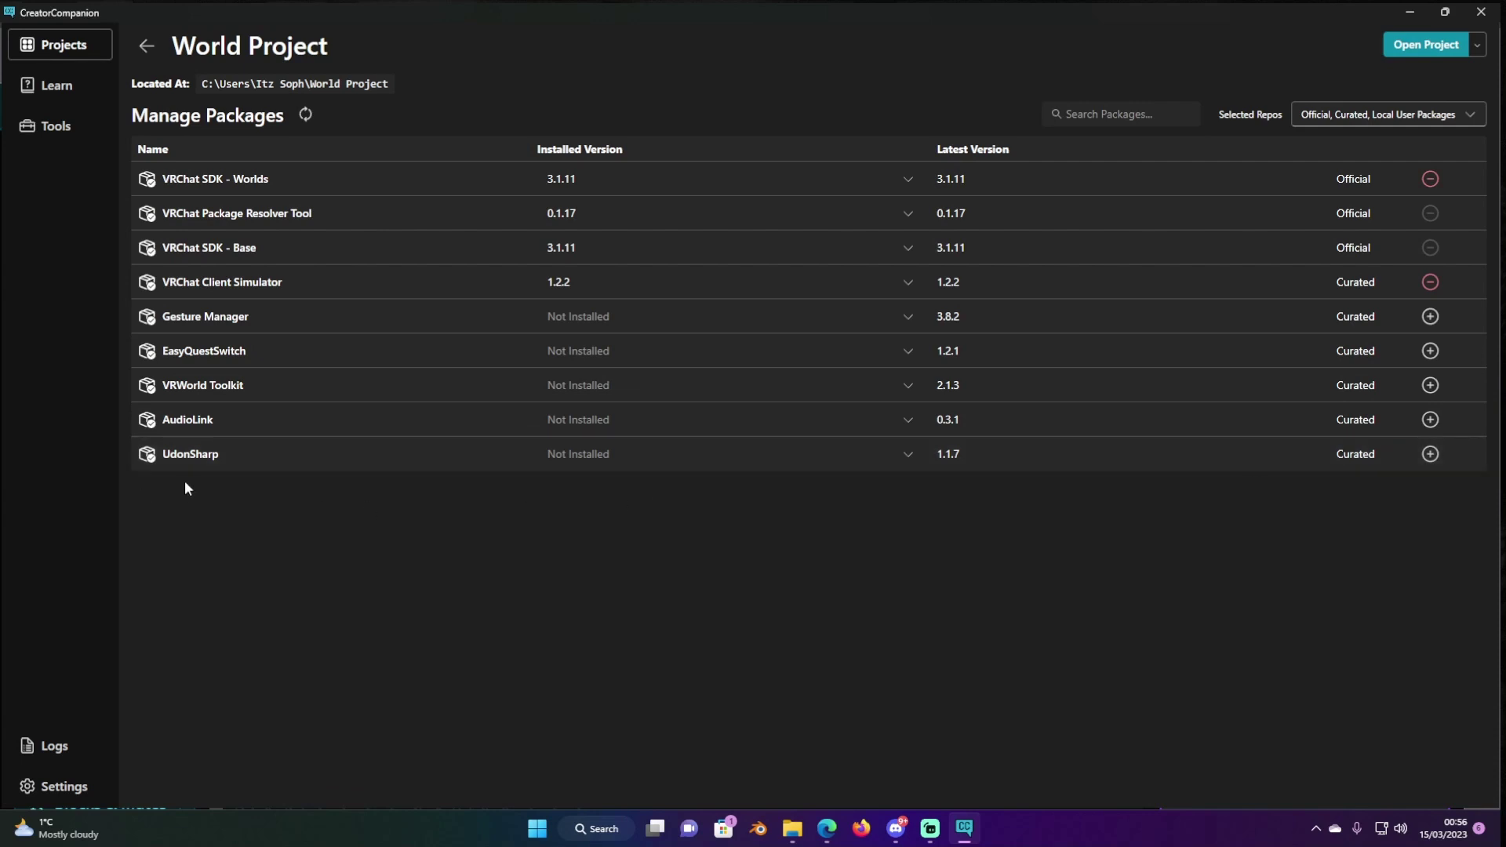
# Step: Add the UdonSharp and VRWorld Toolkit packages to World Project
pyautogui.click(1440, 456)
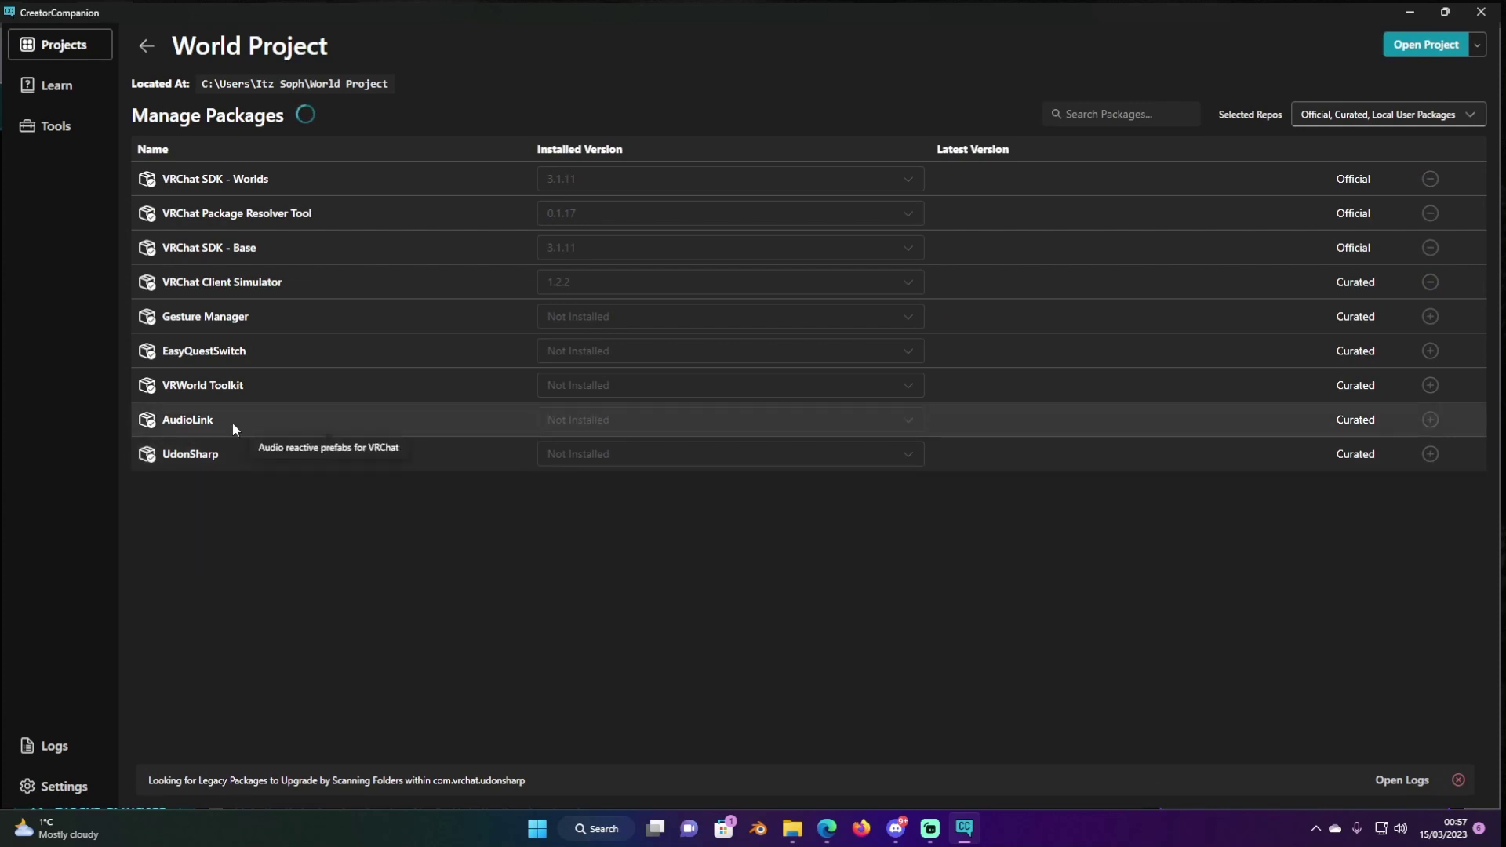
pyautogui.moveTo(730, 419)
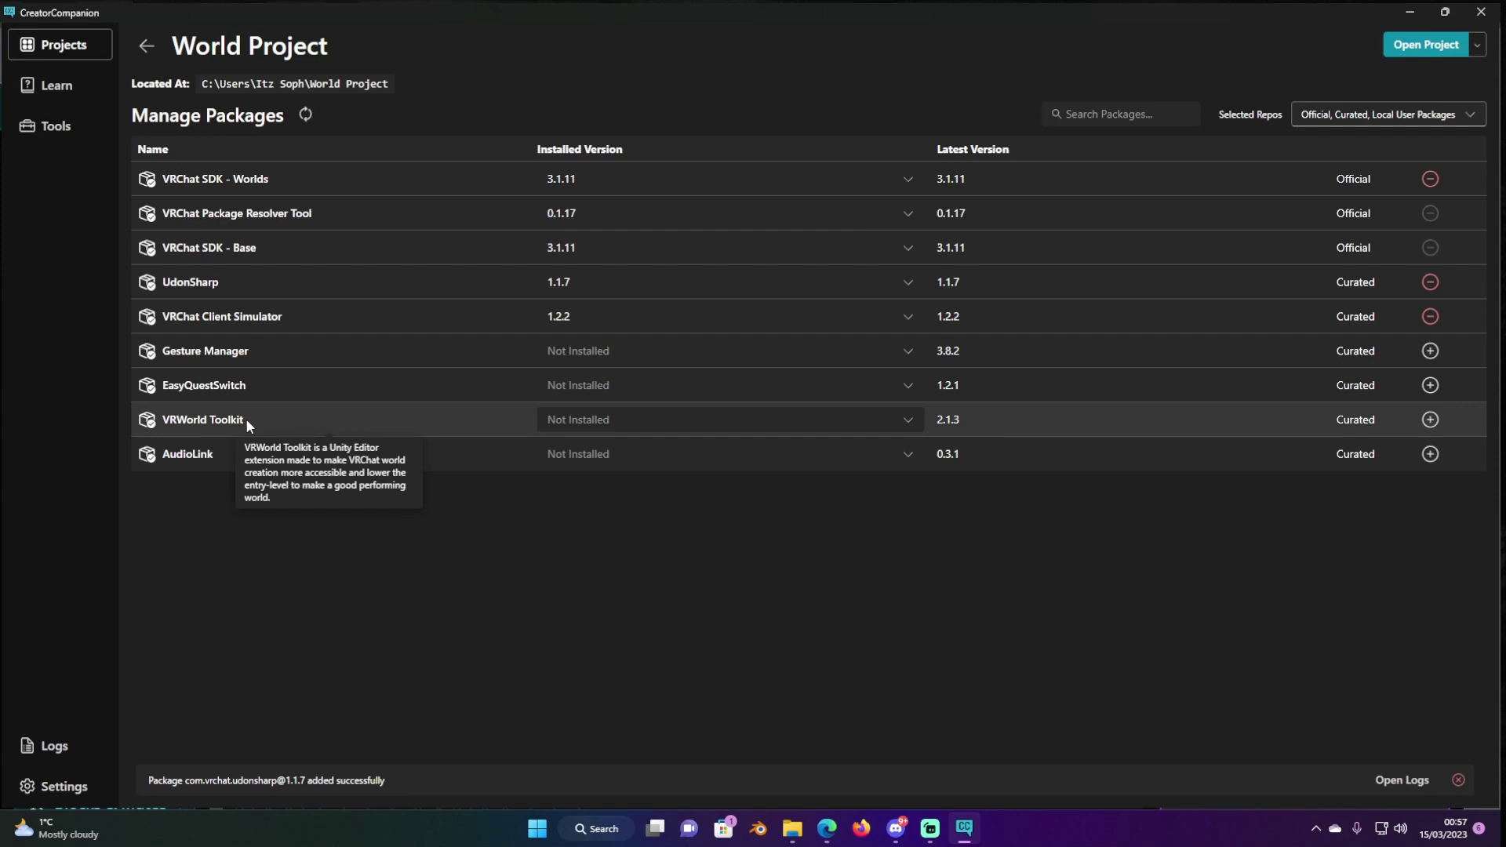
pyautogui.click(1430, 420)
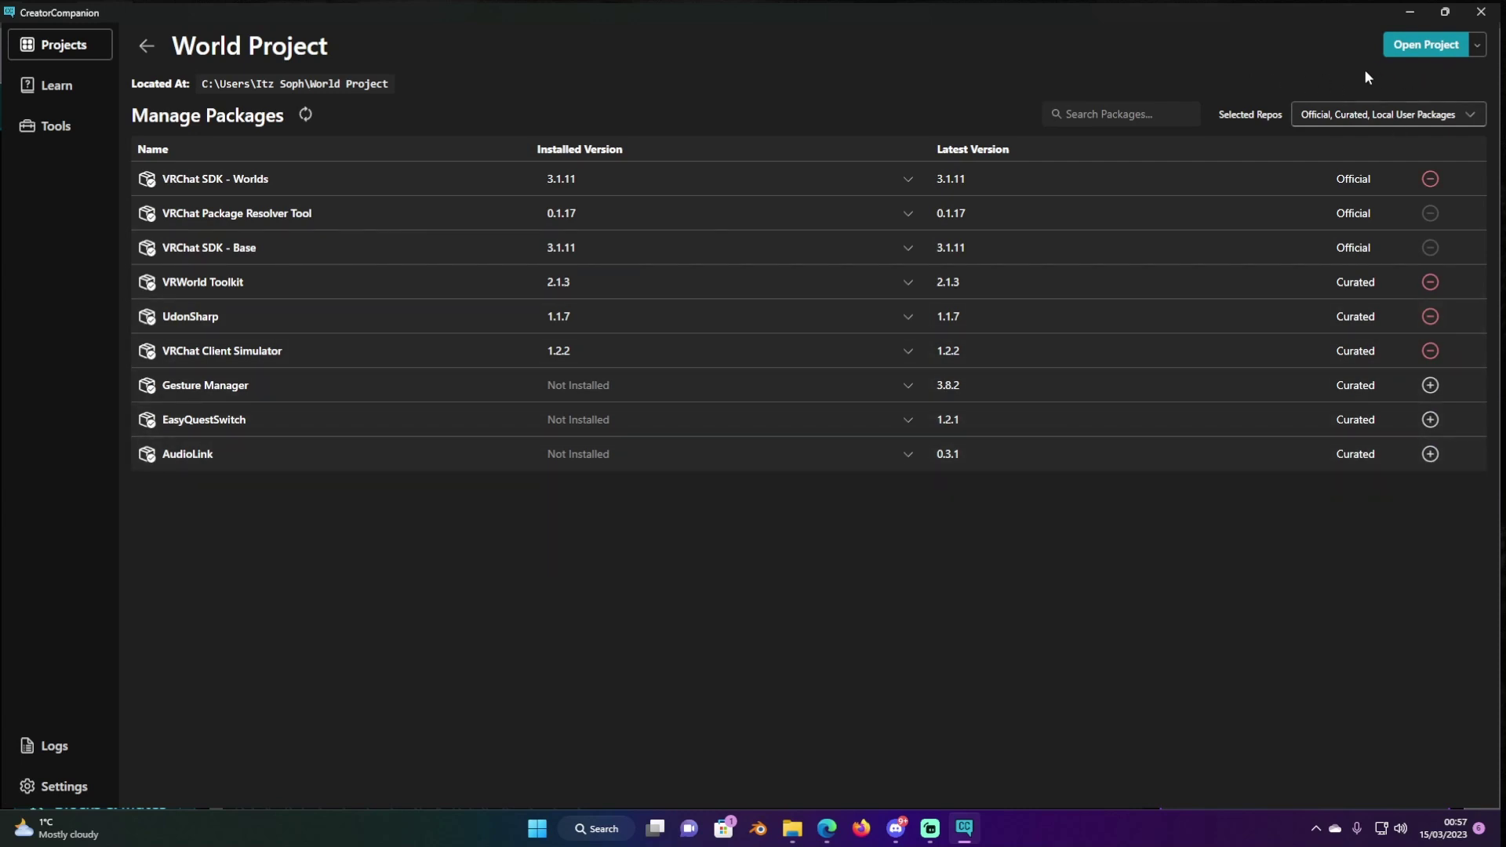
# Step: Open World Project in the Unity editor
pyautogui.click(1426, 47)
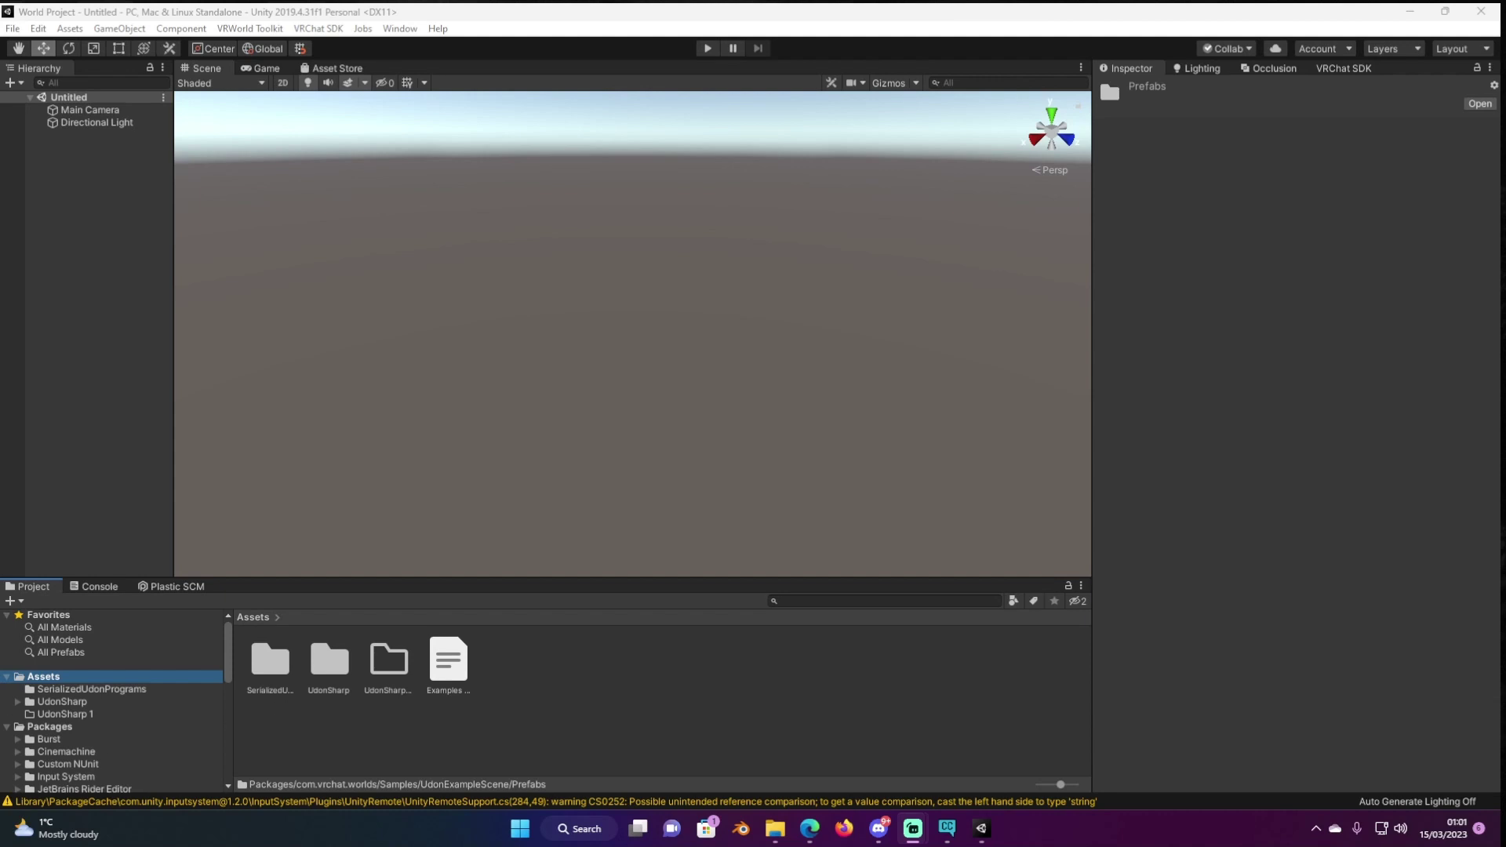
# Step: Browse Packages to VRChat SDK - Worlds > Samples > UdonExampleScene > Prefabs
pyautogui.click(69, 730)
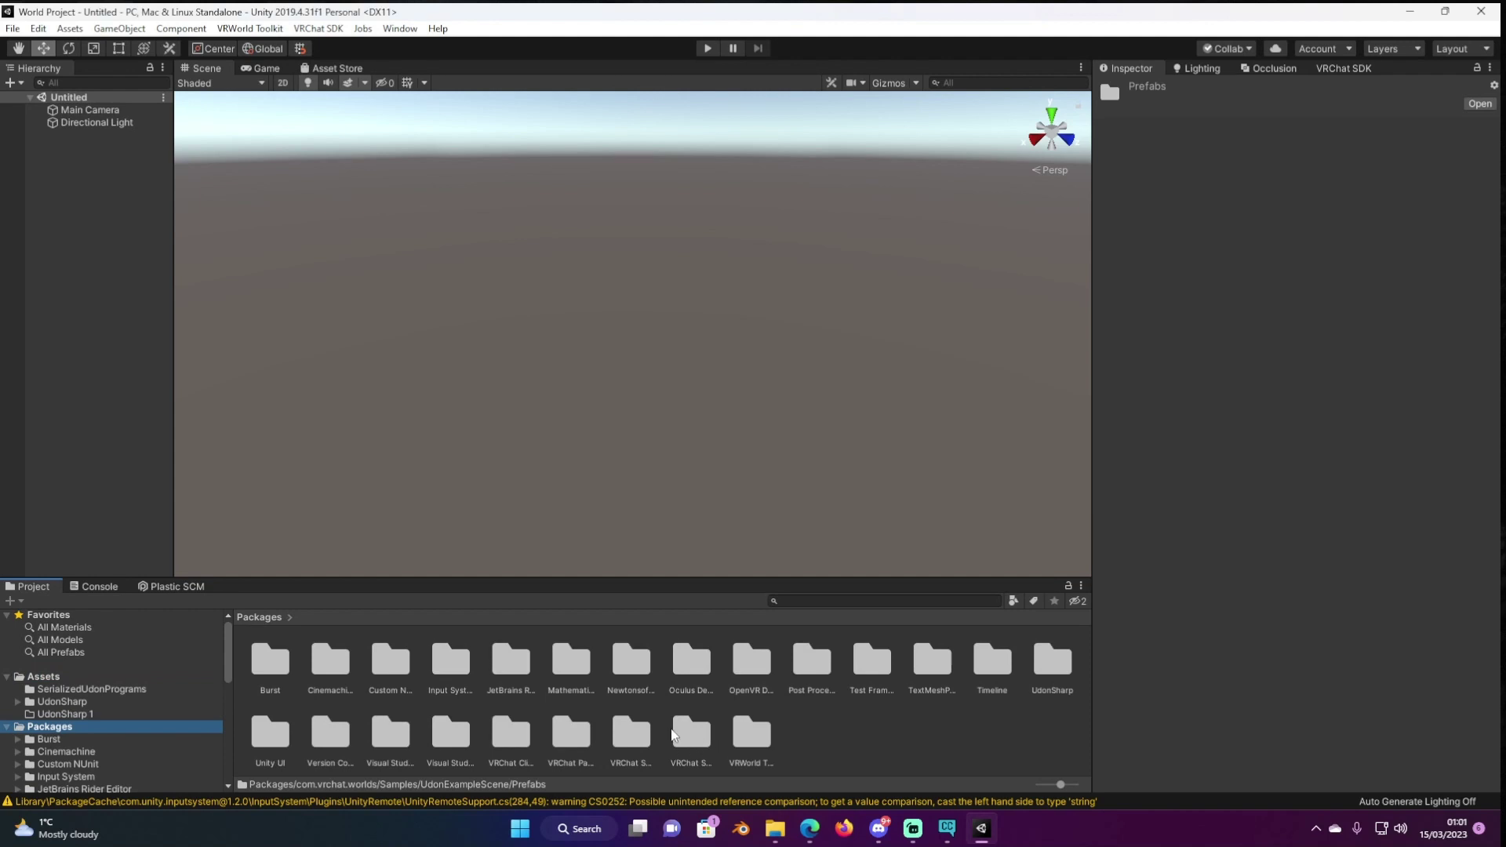
pyautogui.doubleClick(693, 741)
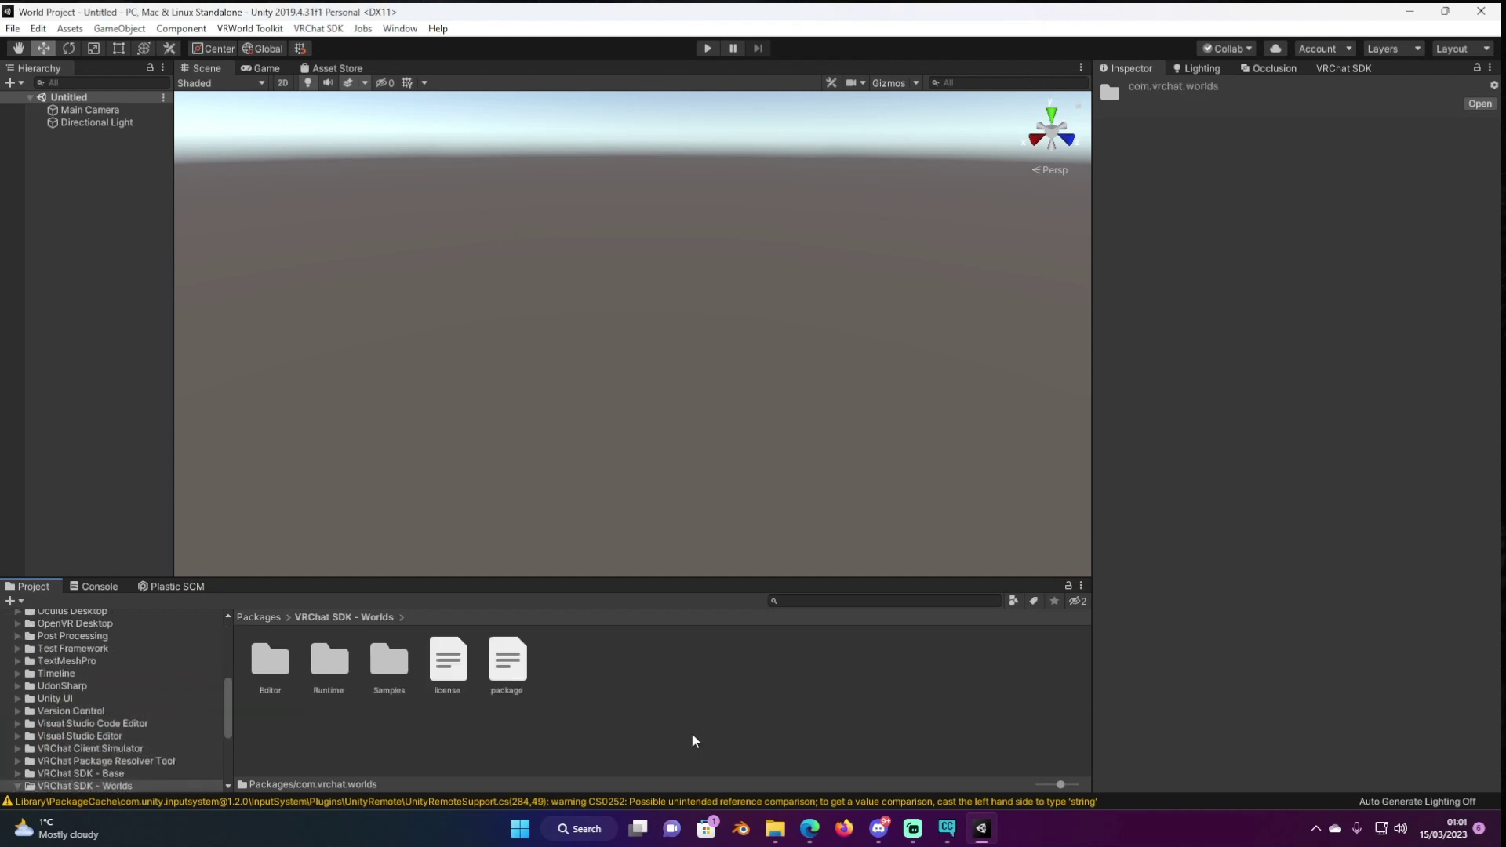
pyautogui.doubleClick(402, 663)
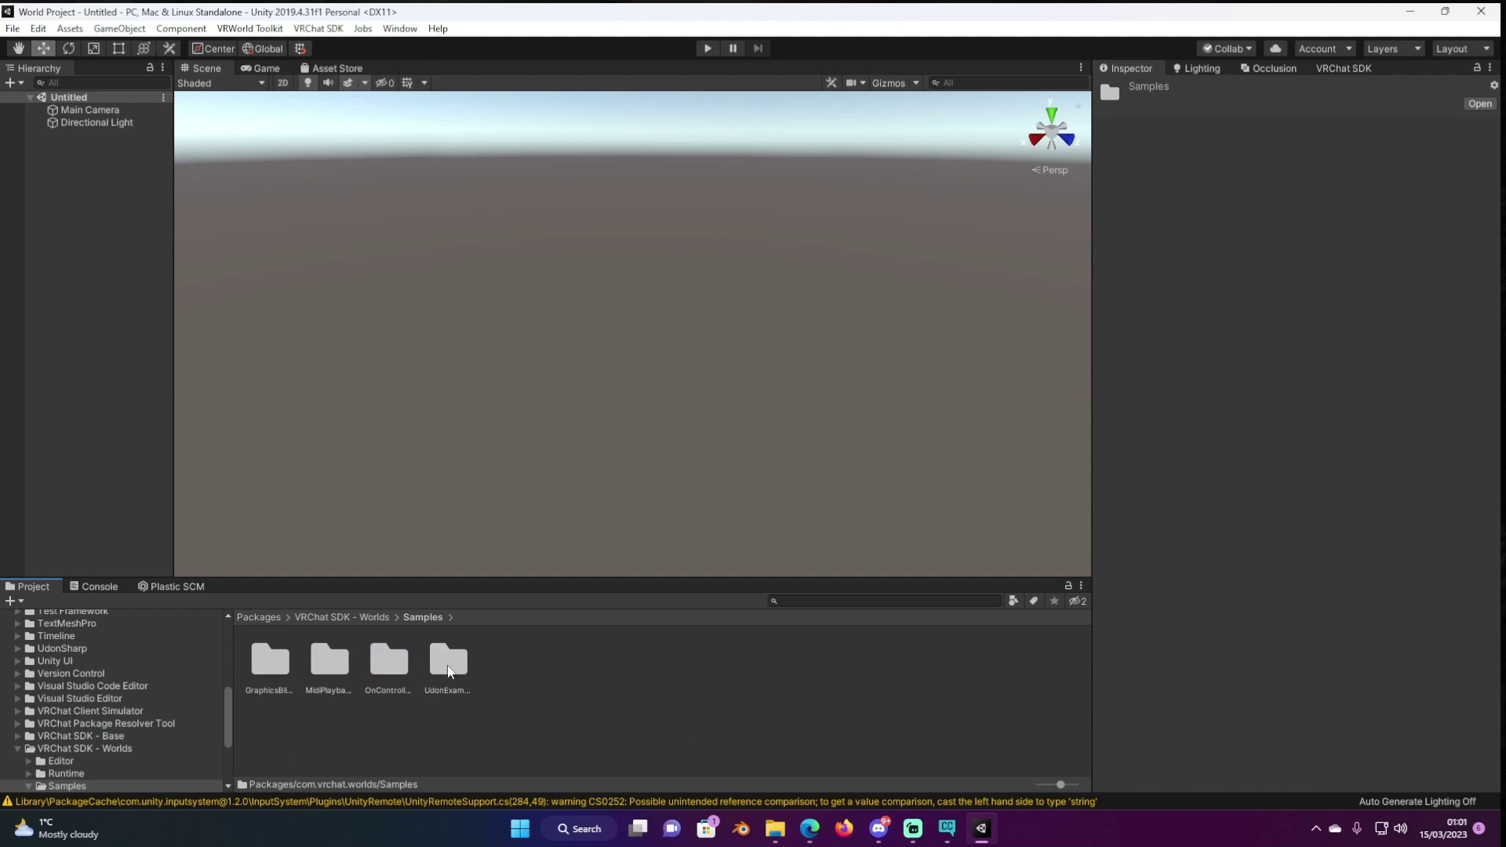
pyautogui.doubleClick(451, 662)
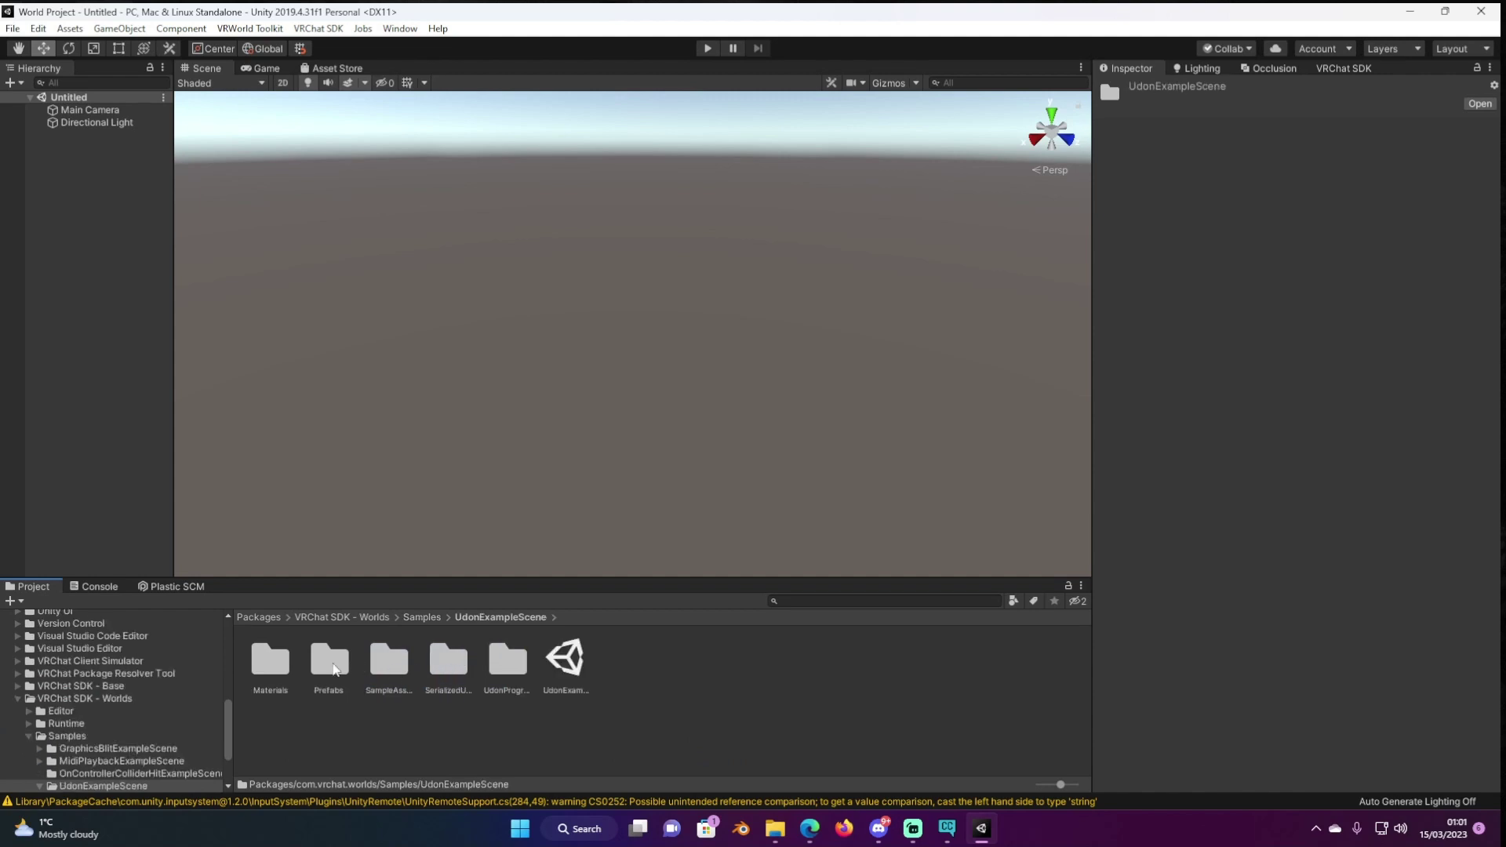
pyautogui.doubleClick(335, 667)
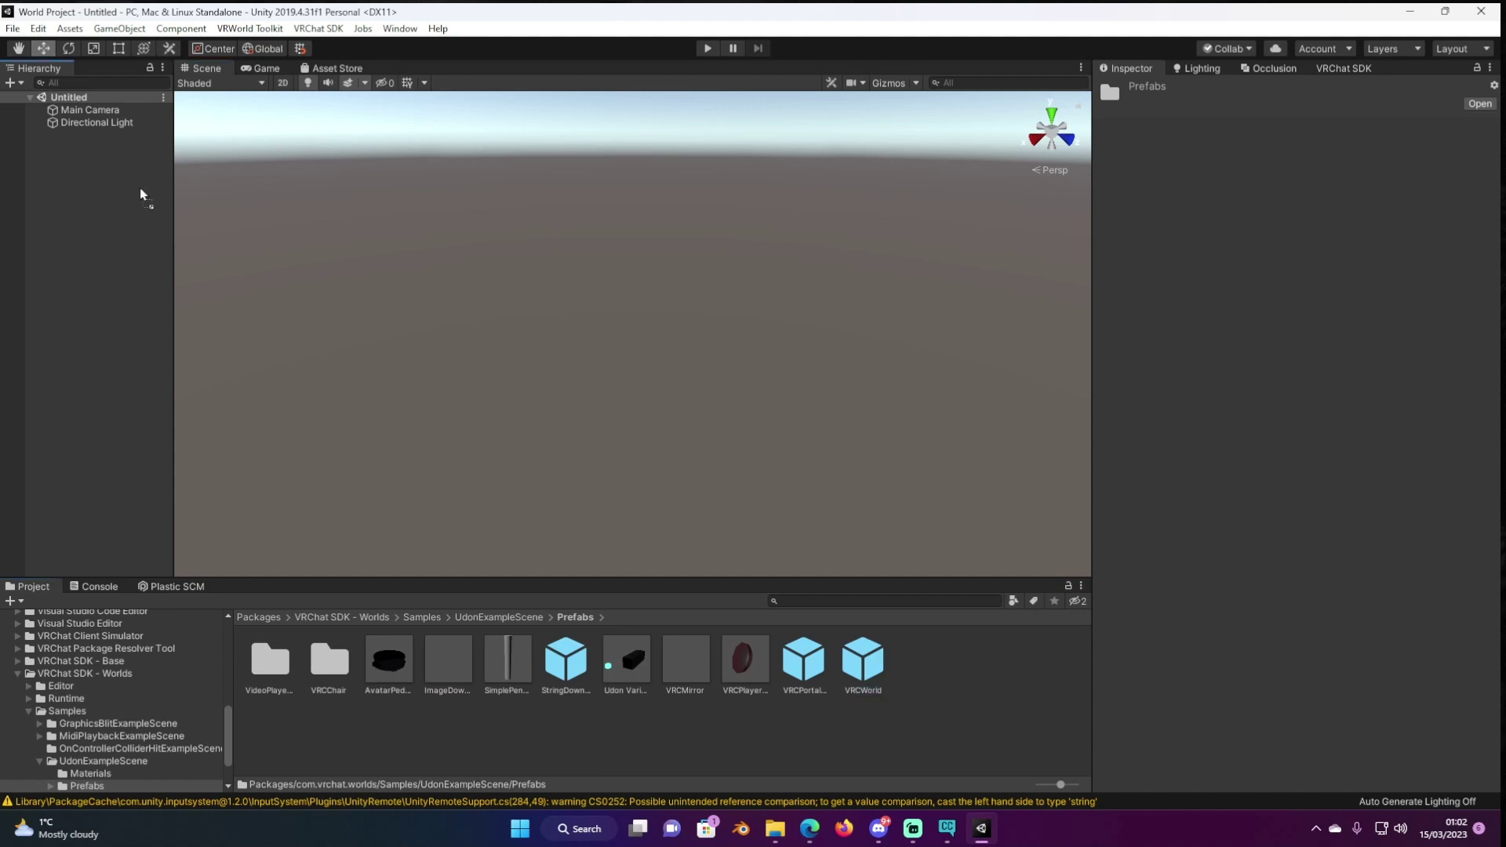
# Step: Drag the VRCWorld prefab into the Hierarchy, then add and delete a trial VRCMirror
pyautogui.moveTo(861, 680); pyautogui.dragTo(115, 173)
pyautogui.moveTo(535, 289); pyautogui.dragTo(726, 328, button='right')
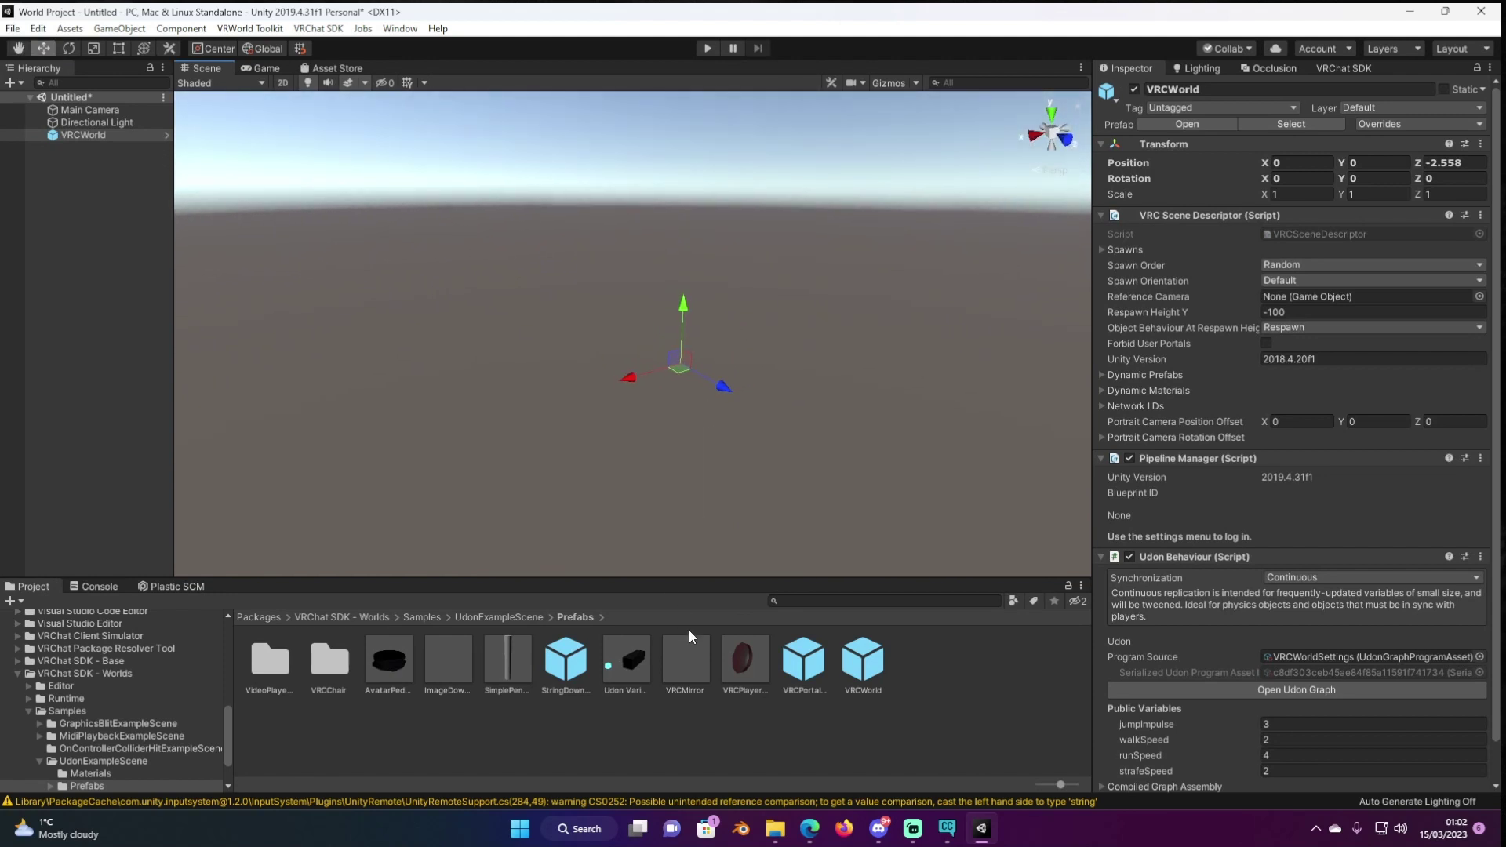
pyautogui.moveTo(522, 386); pyautogui.dragTo(514, 383)
pyautogui.moveTo(511, 315); pyautogui.dragTo(521, 241)
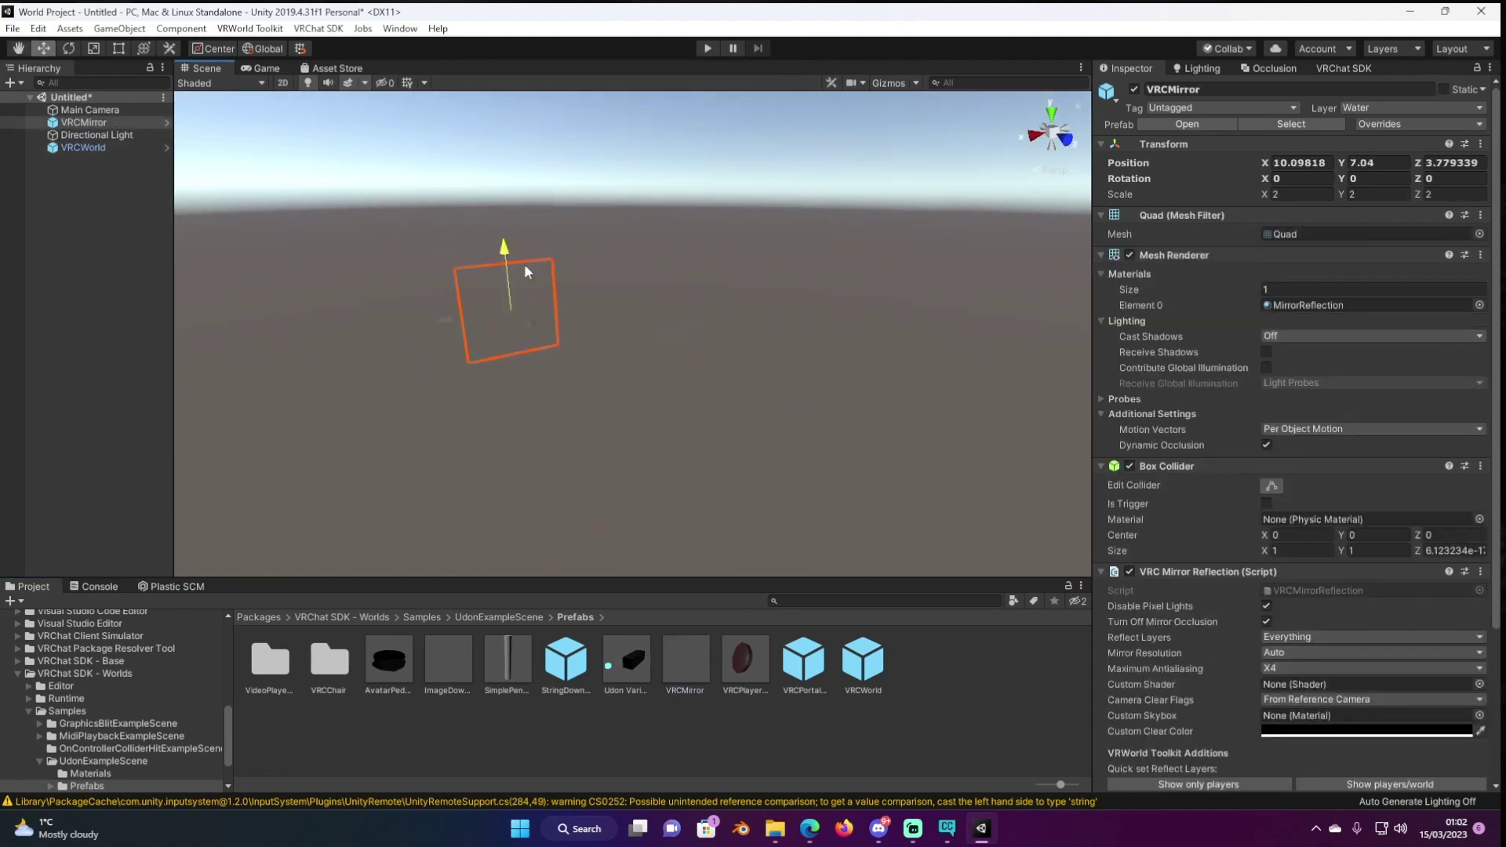
pyautogui.press('Delete')
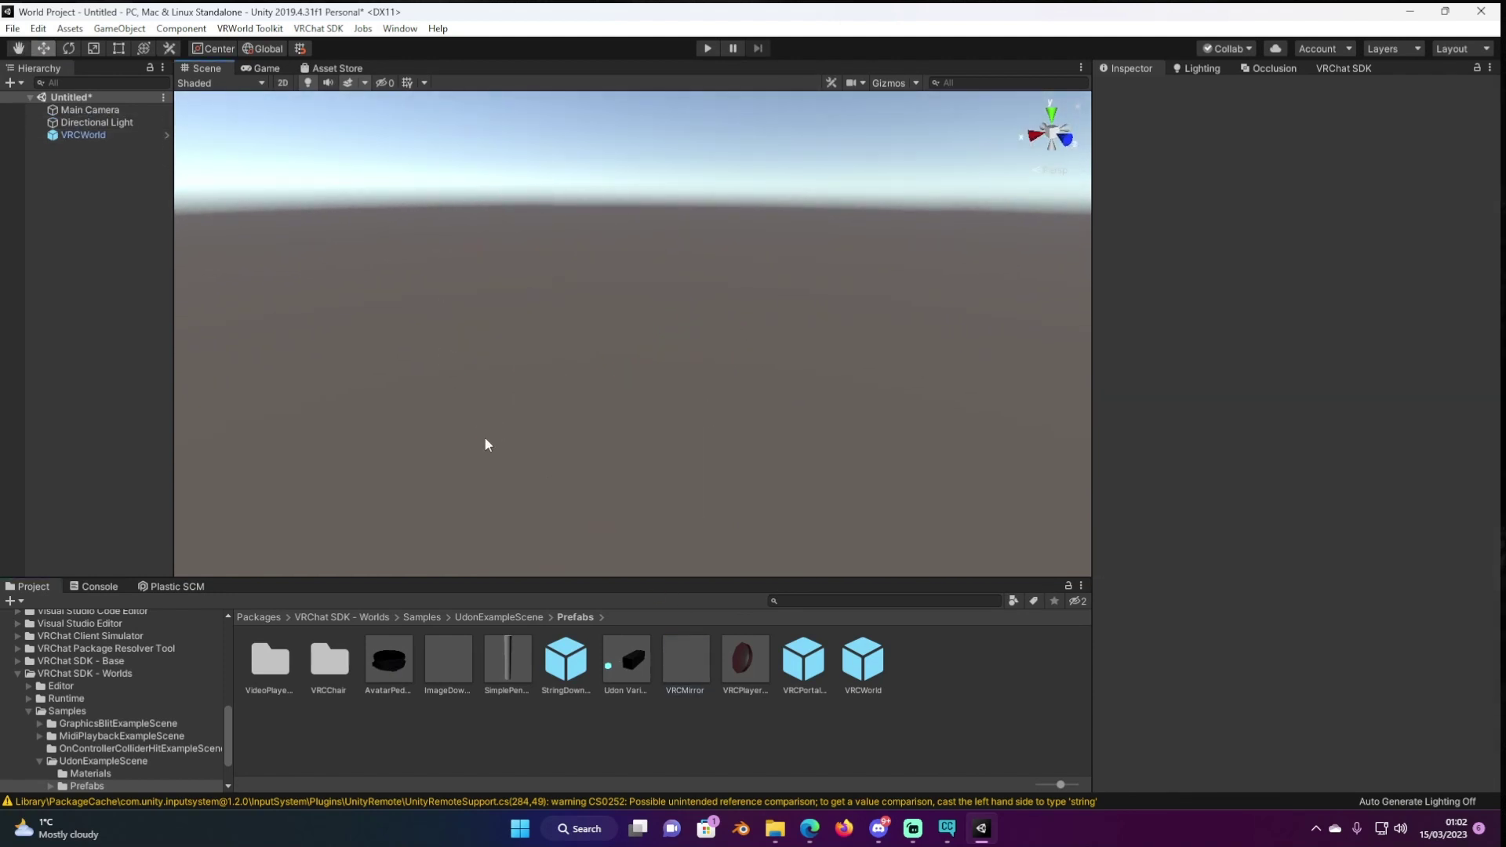
# Step: Collapse the VRChat SDK - Worlds and Packages trees, show Assets, and orbit the Scene view
pyautogui.click(18, 674)
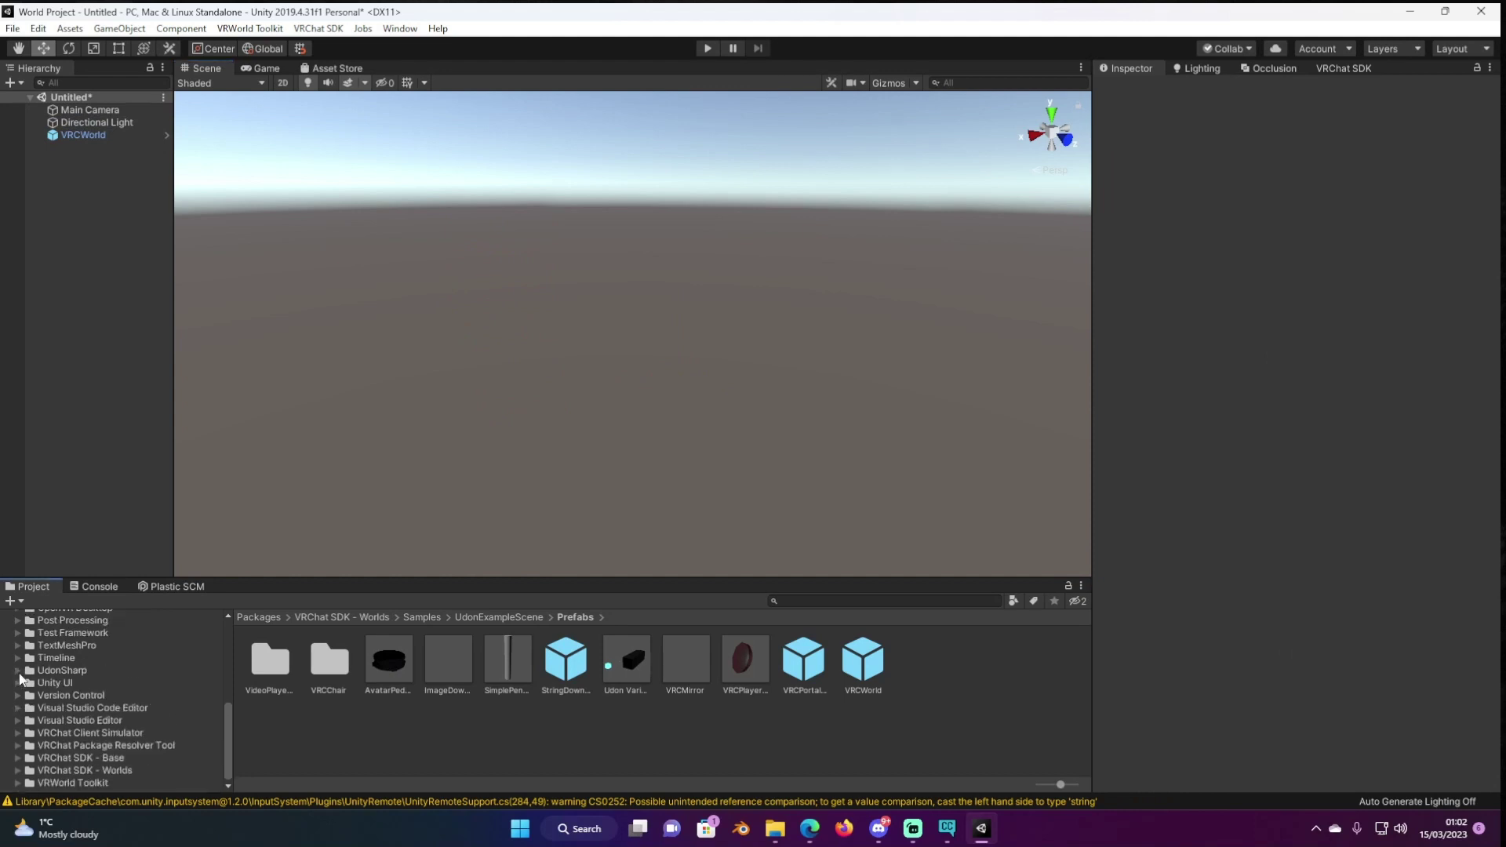
pyautogui.scroll(3, 93, 765)
pyautogui.scroll(2, 95, 746)
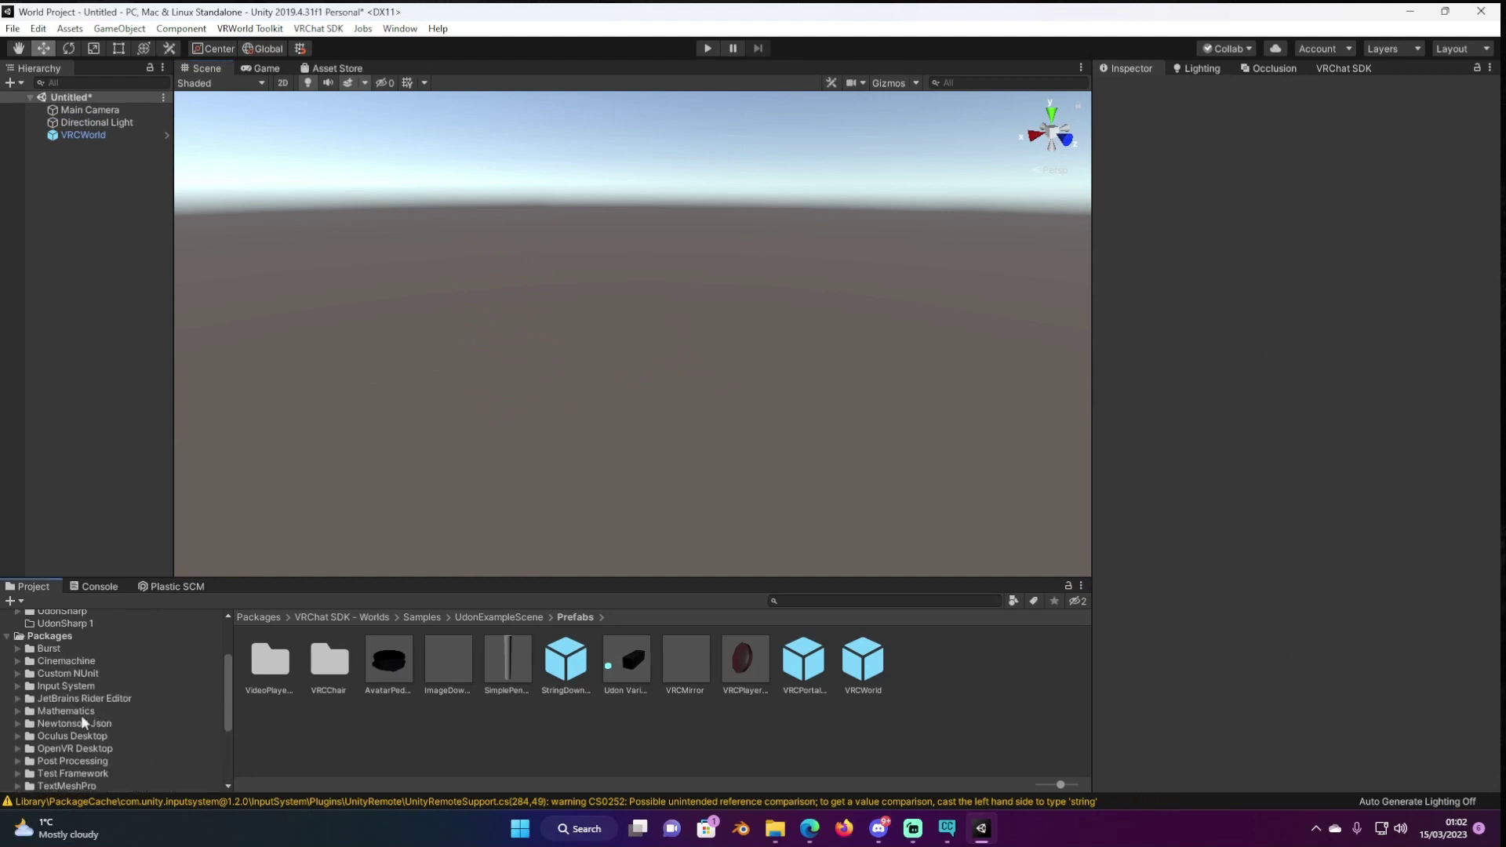
pyautogui.scroll(1, 85, 745)
pyautogui.scroll(1, 83, 730)
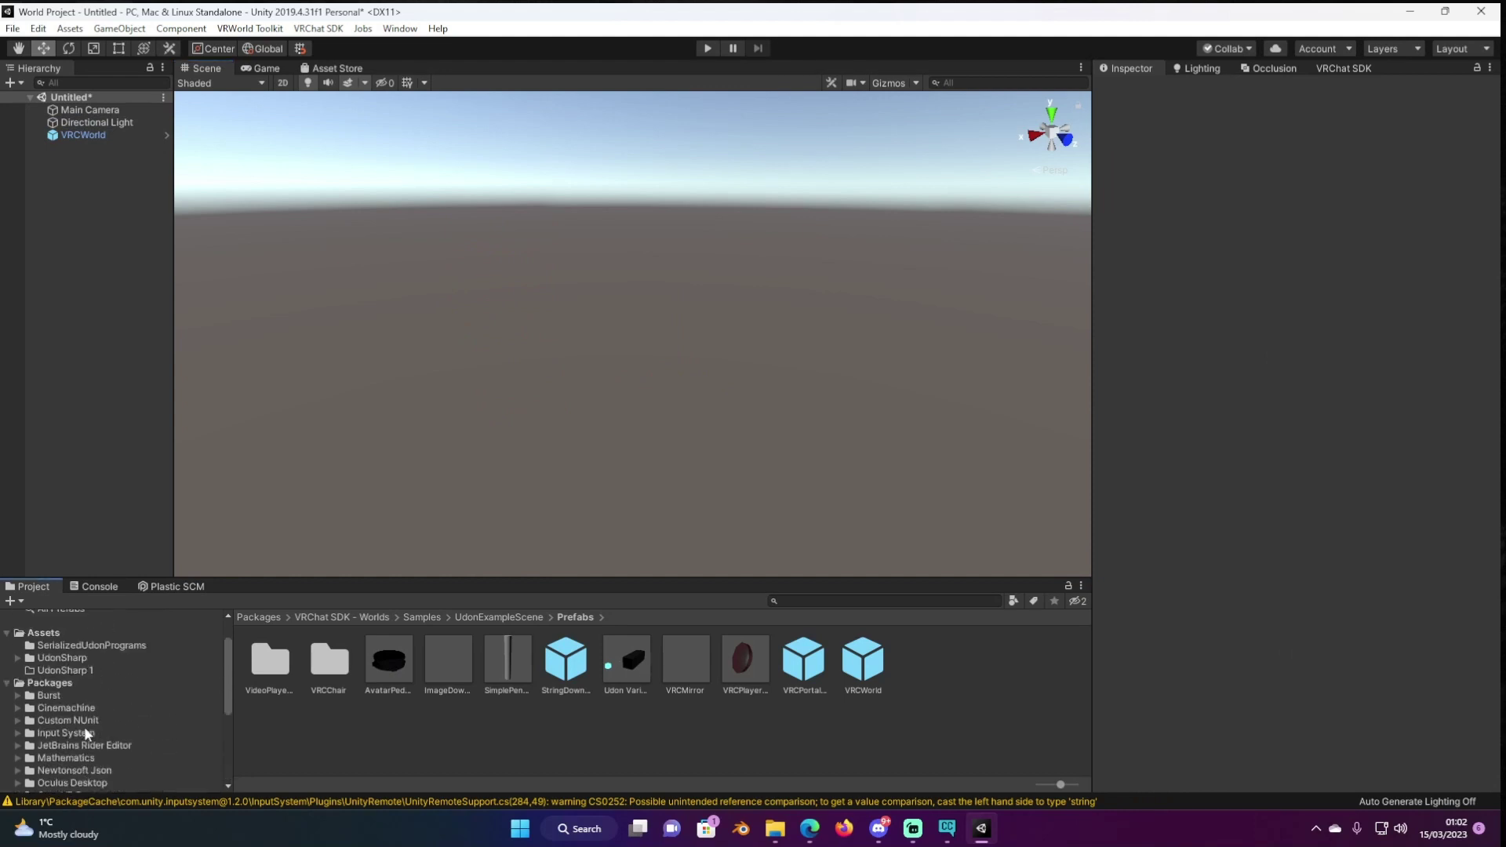
pyautogui.click(8, 684)
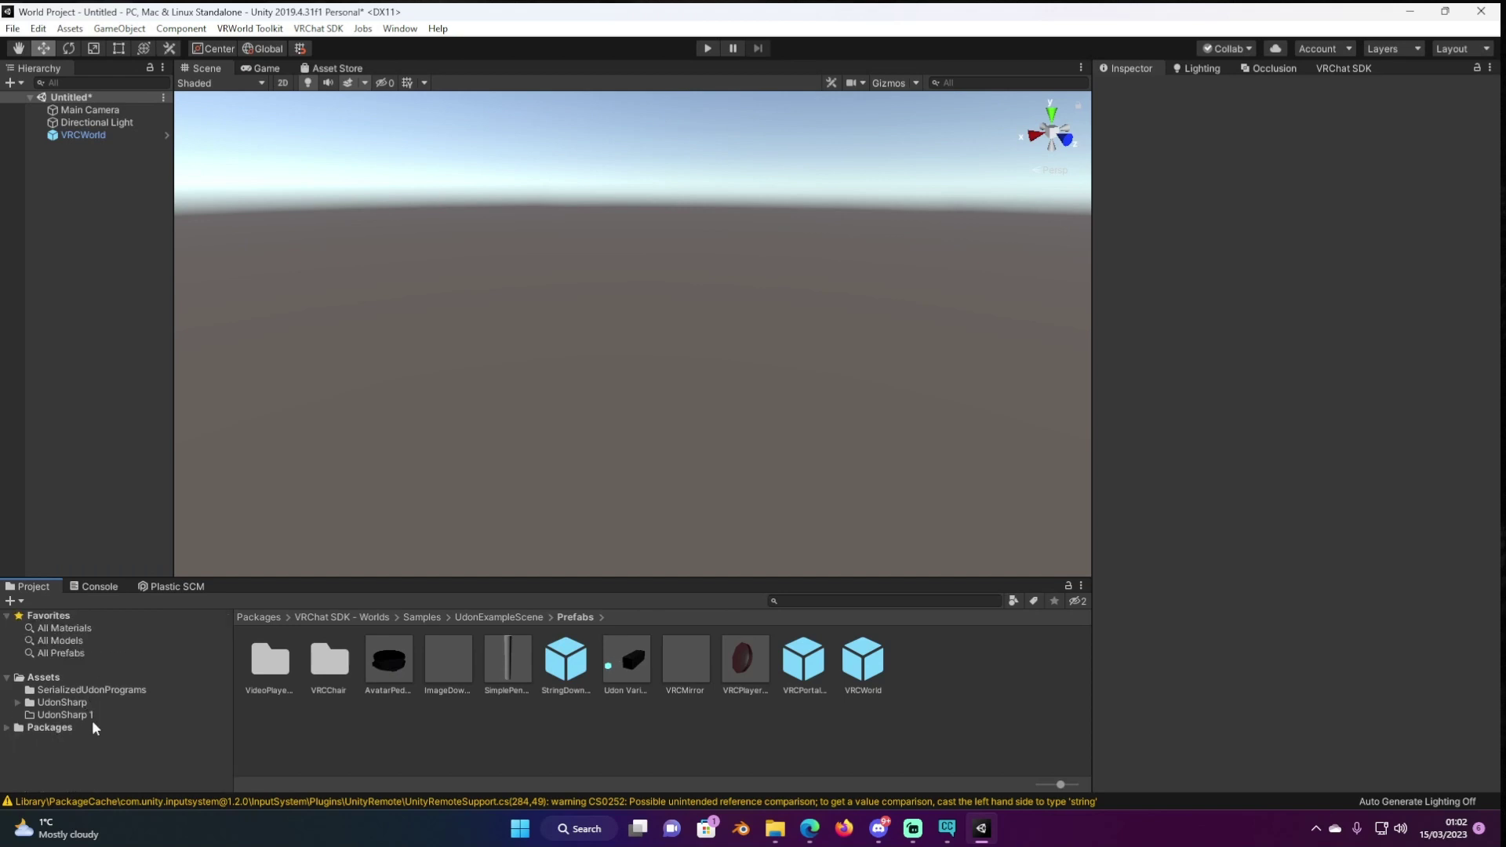
pyautogui.click(83, 677)
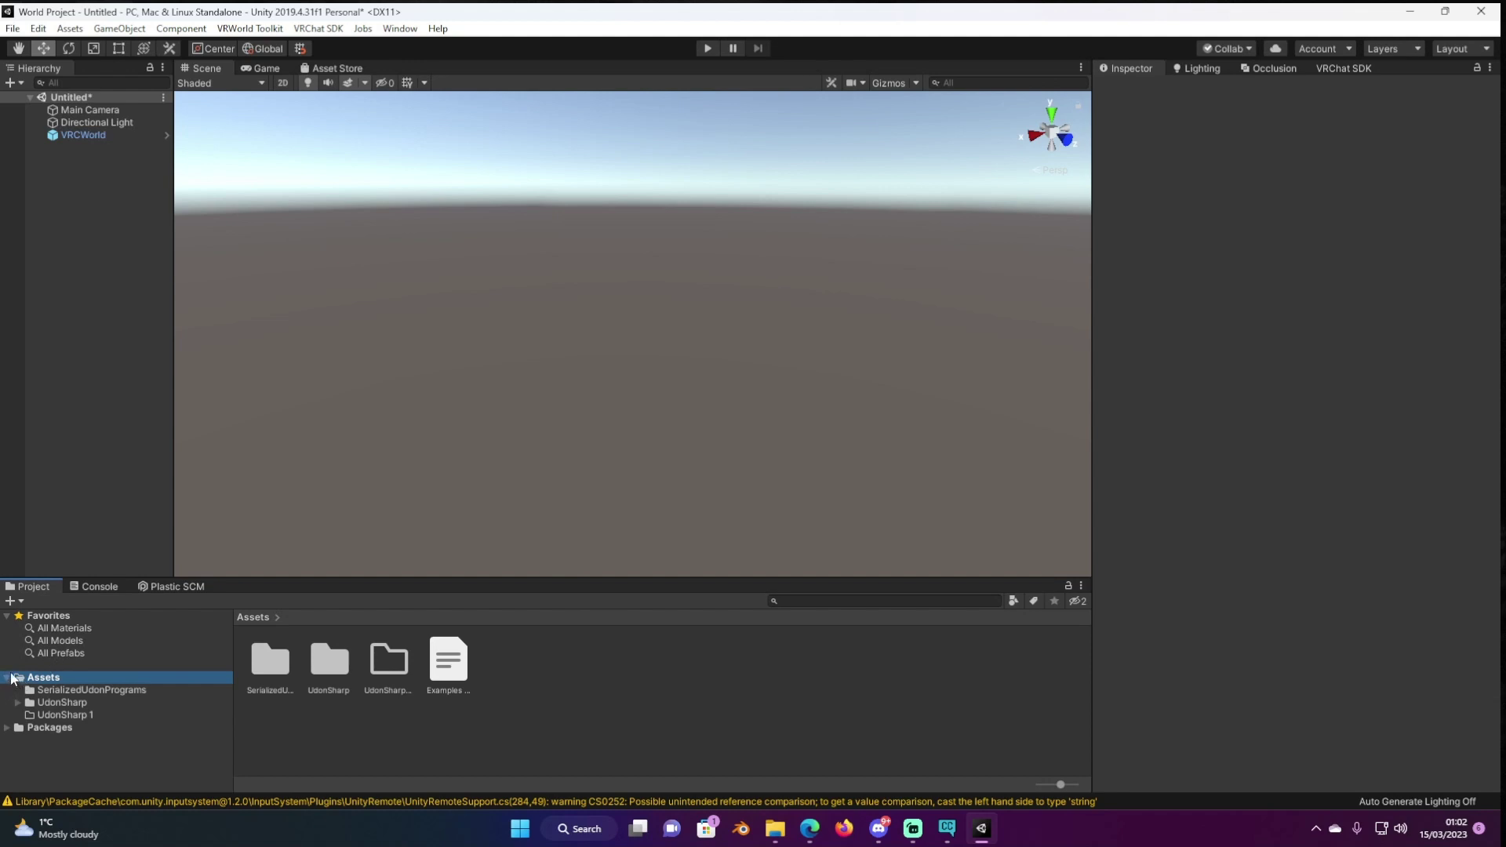
pyautogui.moveTo(672, 359)
pyautogui.mouseDown(button='right')
pyautogui.moveTo(657, 411)
pyautogui.moveTo(686, 421)
pyautogui.mouseUp(button='right')
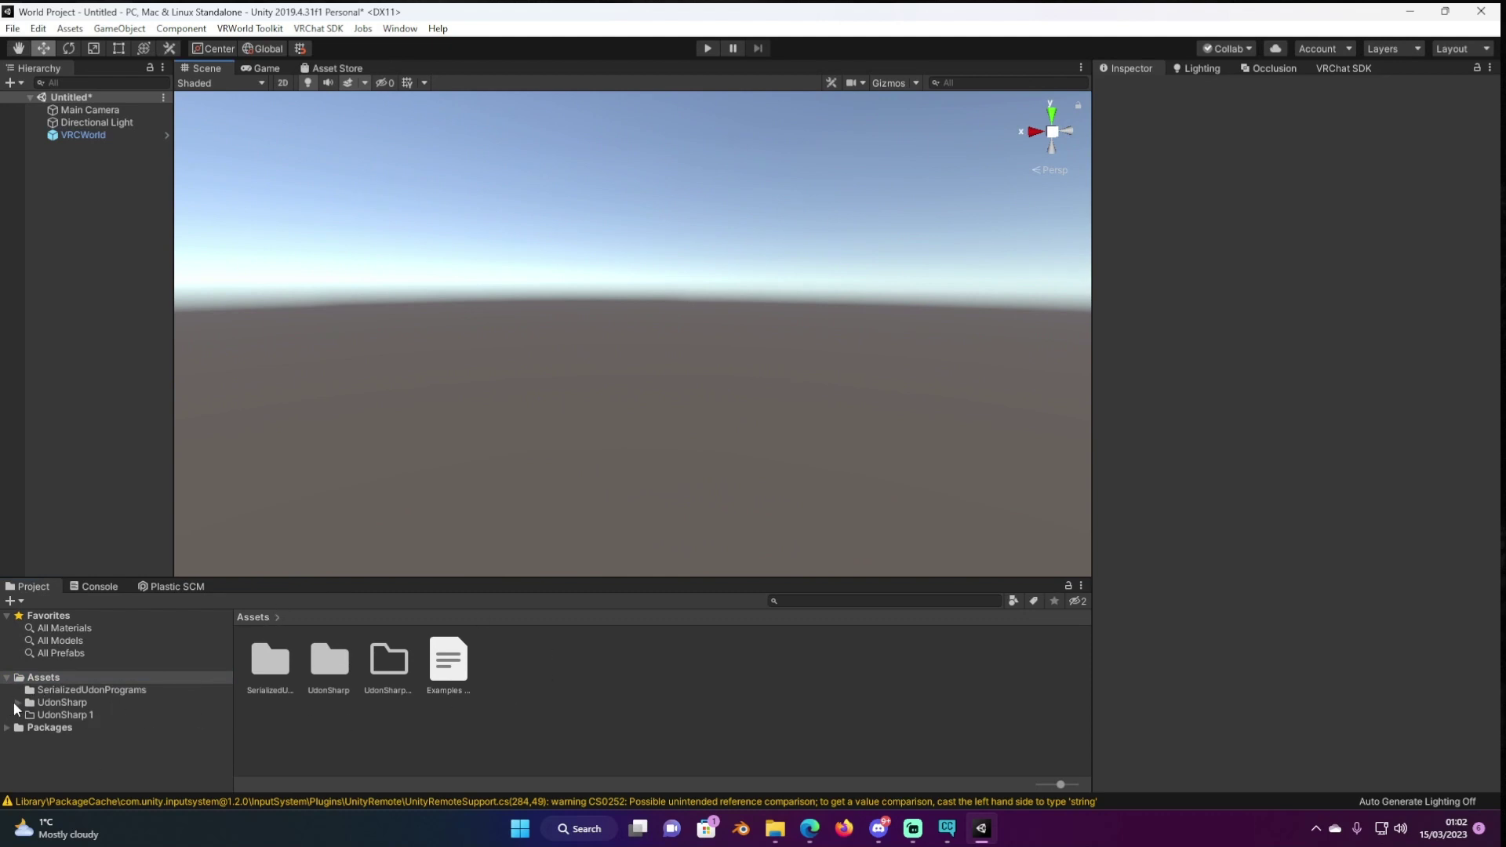
pyautogui.moveTo(693, 403); pyautogui.dragTo(652, 426, button='right')
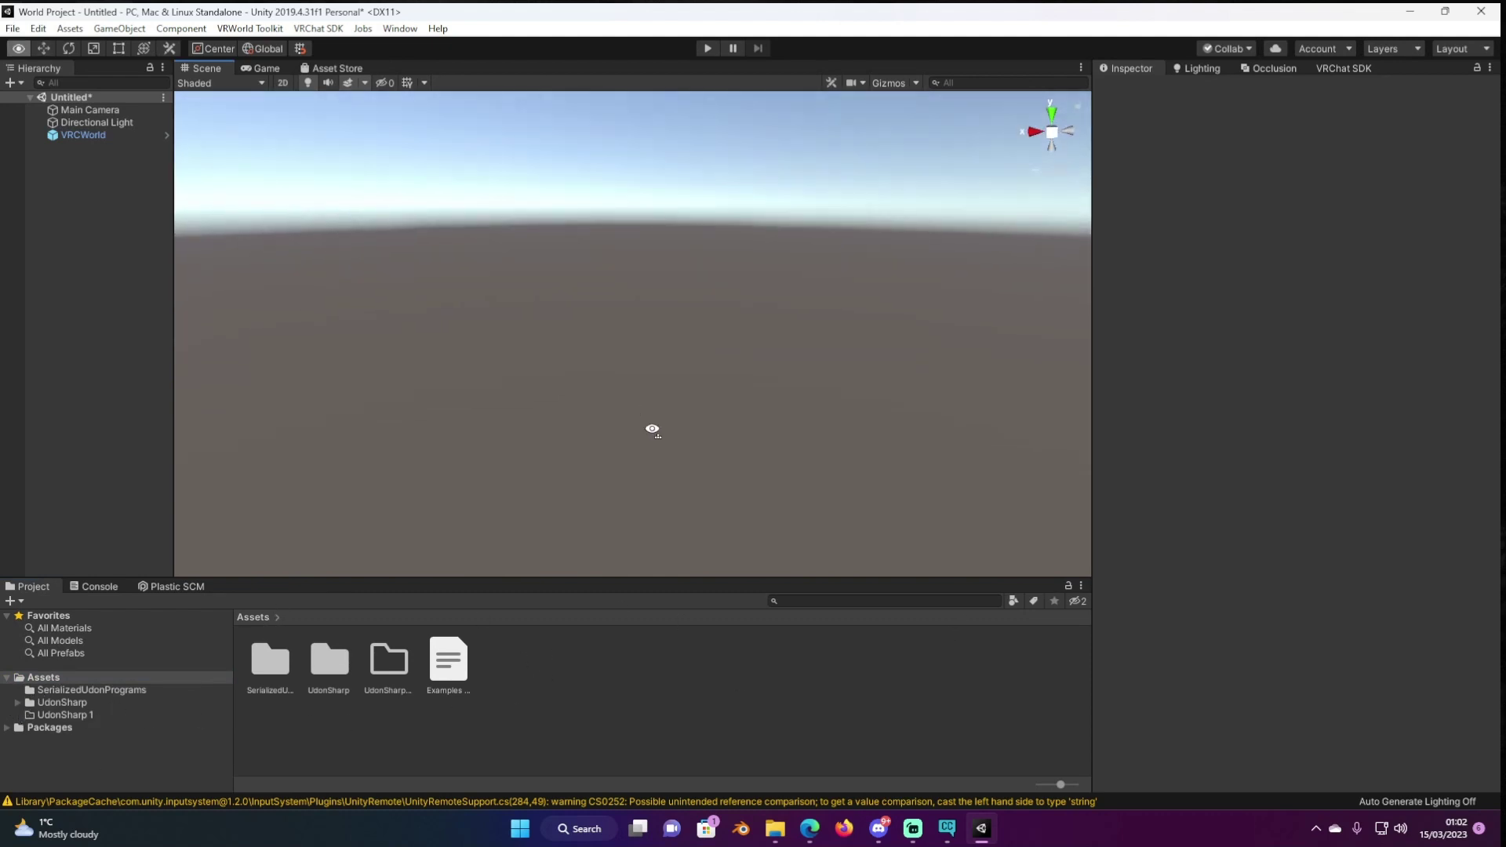